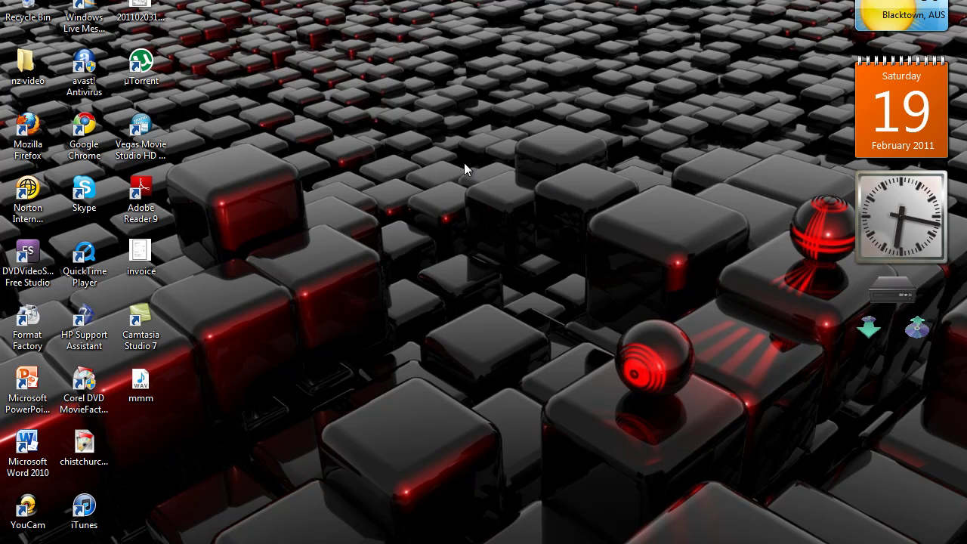
Launch DVDVideoSoft Free Studio from the desktop and open the YouTube category
double_click(34, 278)
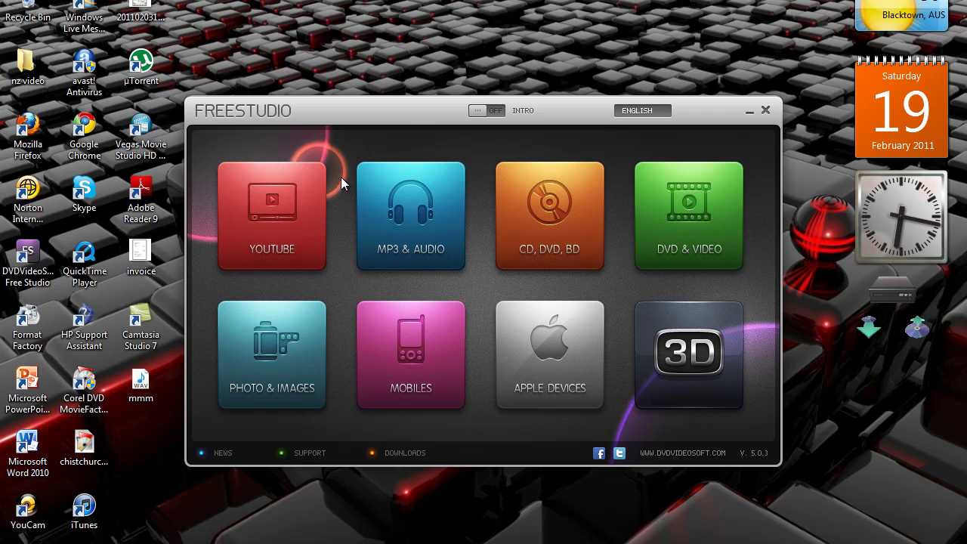
click(308, 183)
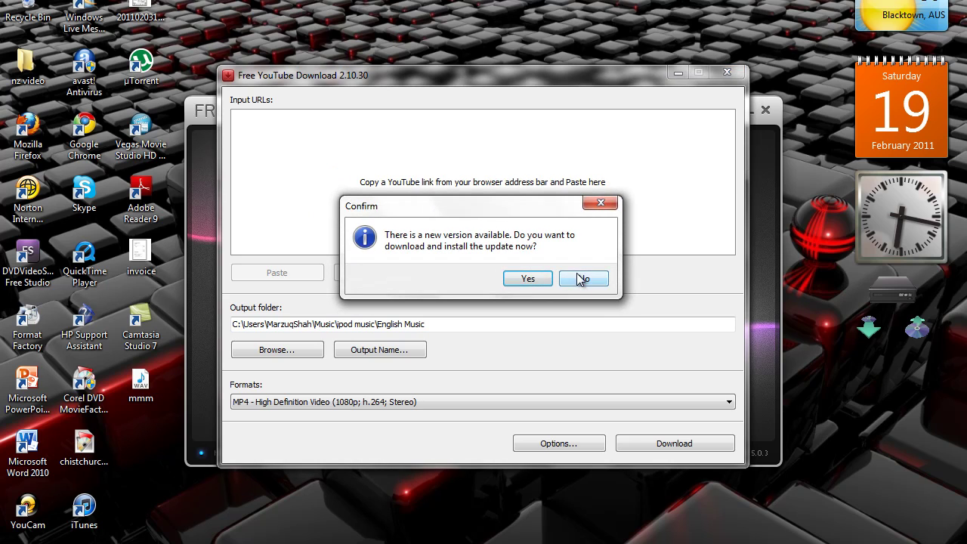
Decline the update, keep 1080p MP4 output, and close the Options dialog unchanged
click(579, 279)
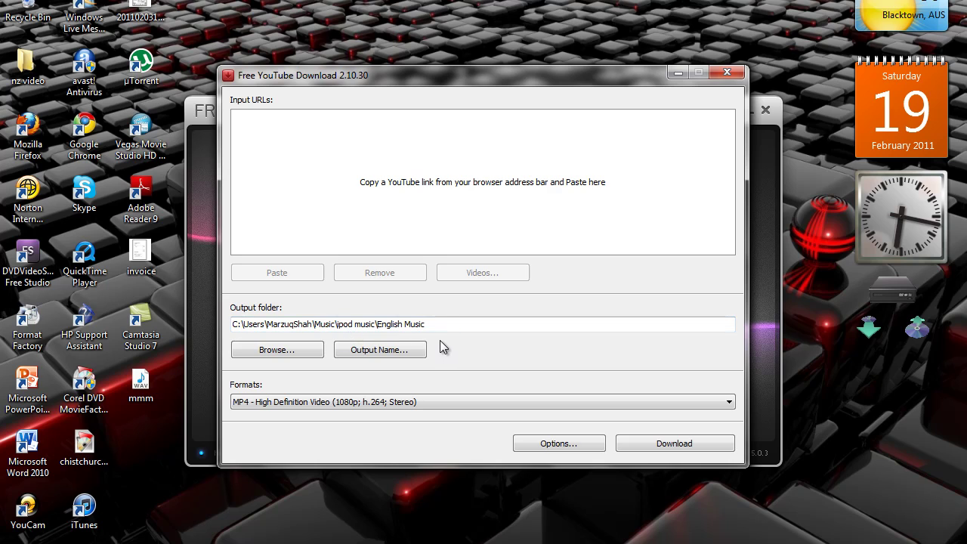
click(729, 403)
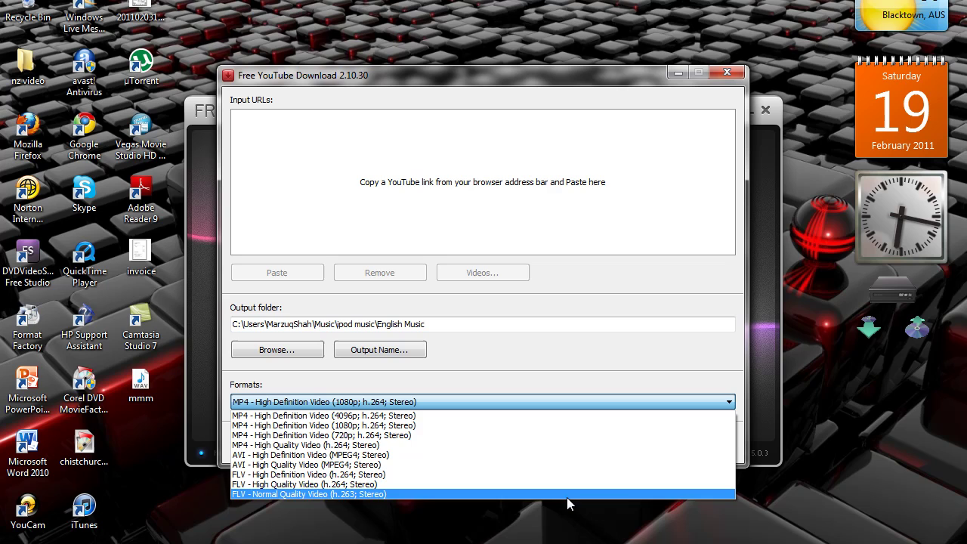
click(576, 425)
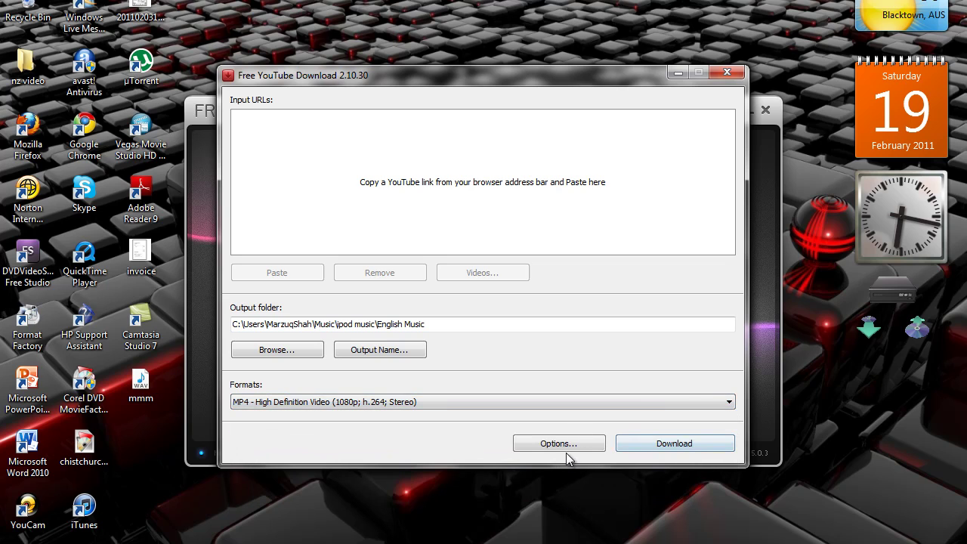
click(568, 447)
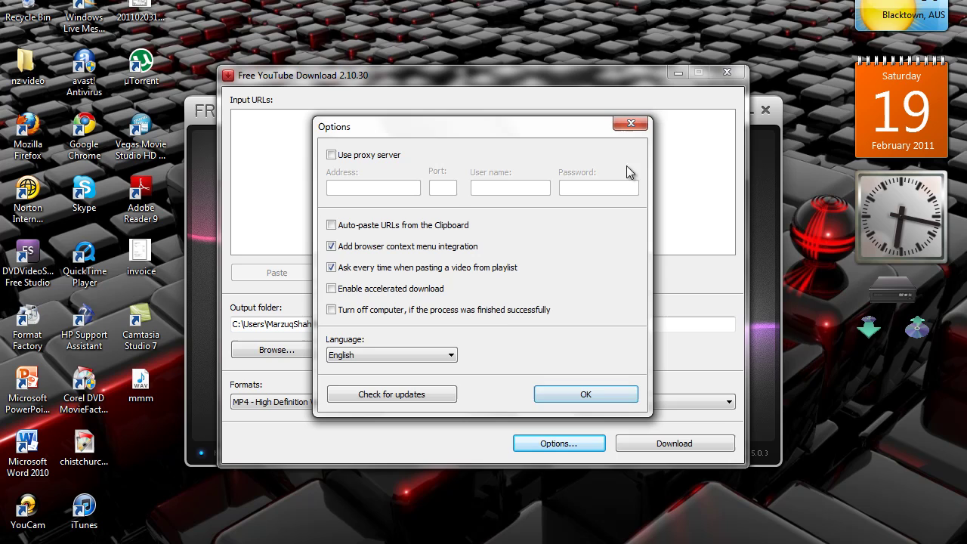
click(633, 125)
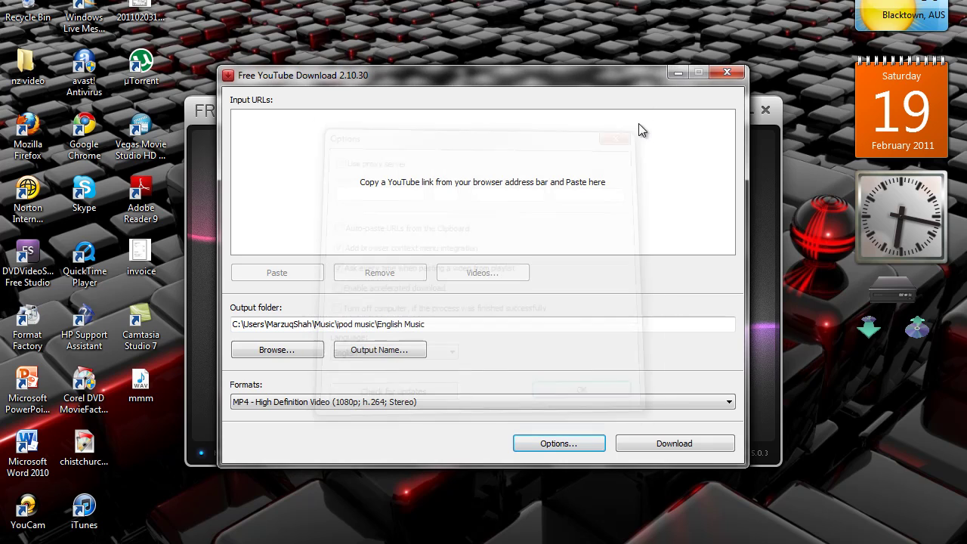
Close Free YouTube Download, declining the update prompt again
click(724, 69)
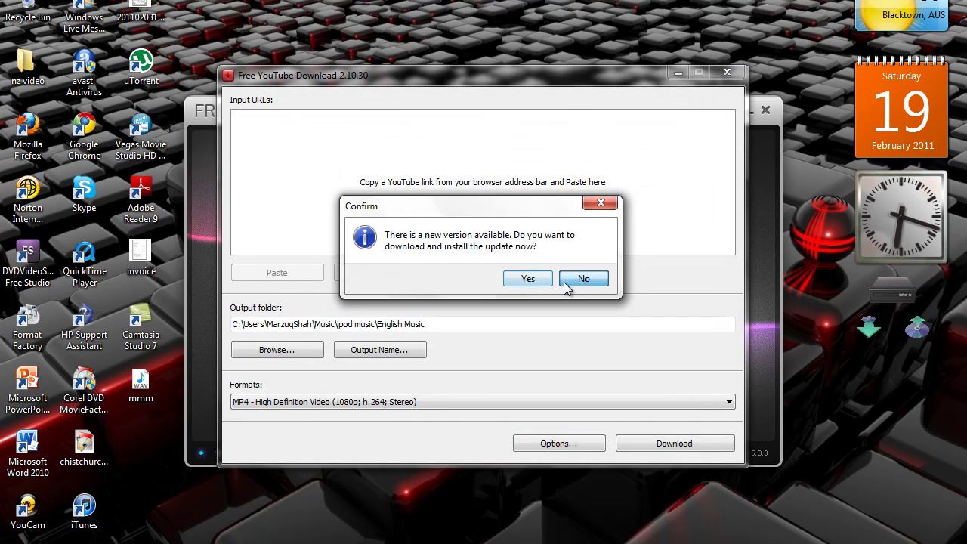
click(565, 285)
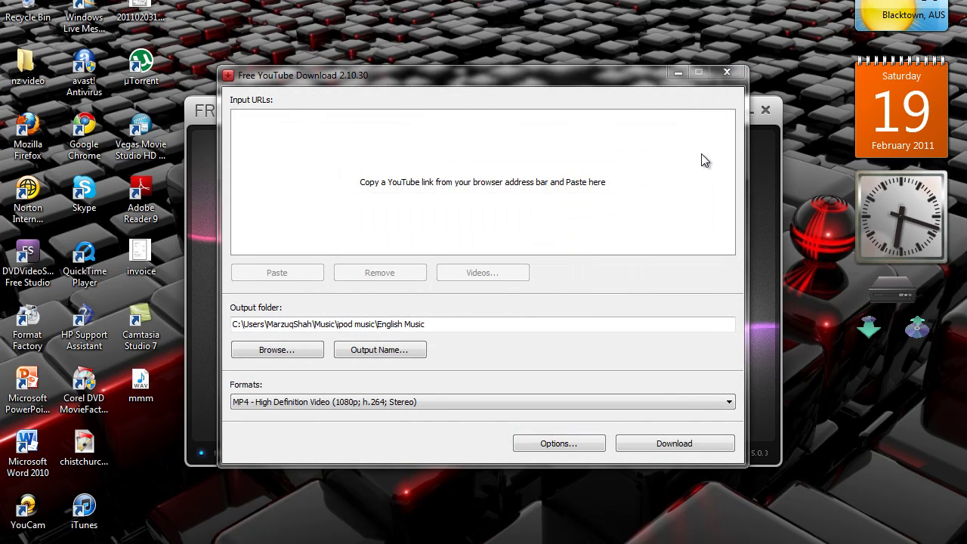
click(727, 72)
Browse the MP3 & Audio, CD/DVD/BD and DVD & Video categories, returning to the main screen each time
click(285, 173)
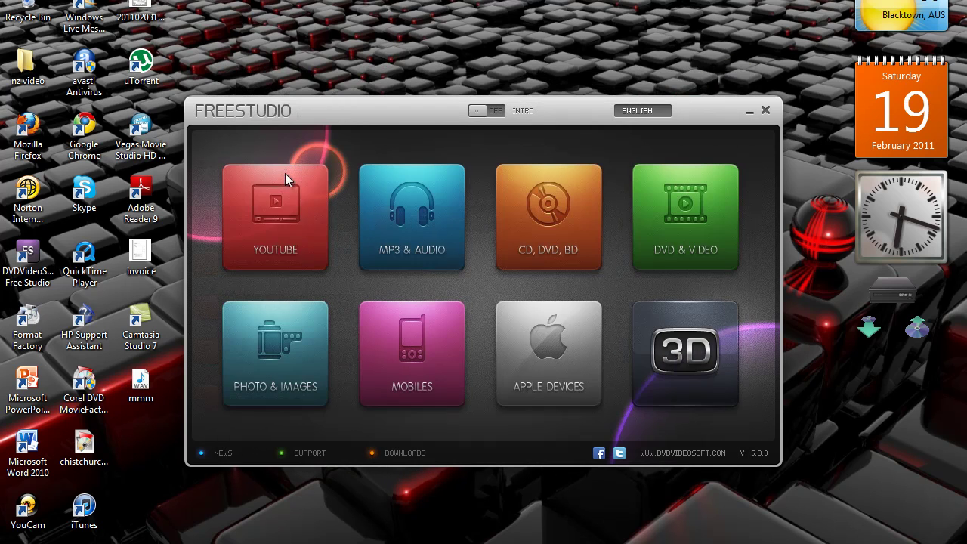
click(403, 240)
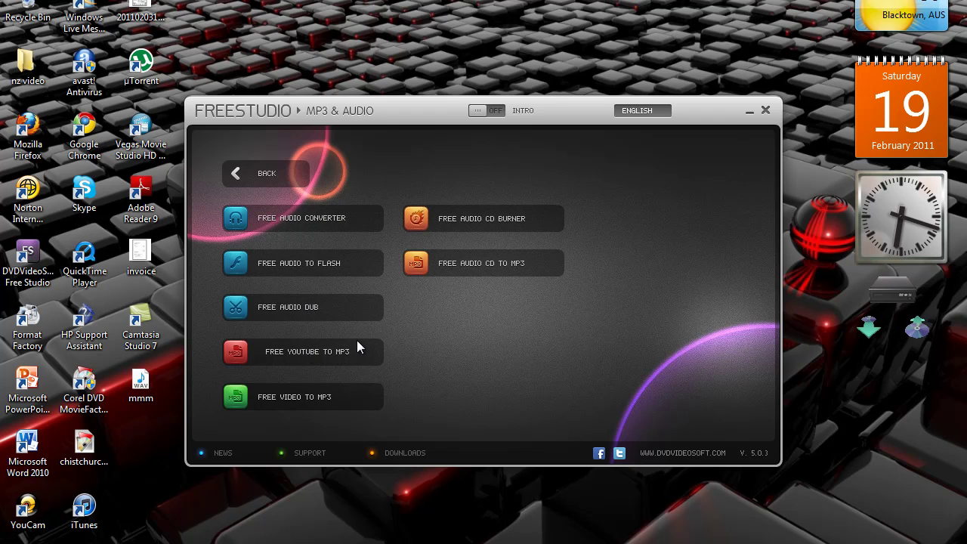
click(260, 173)
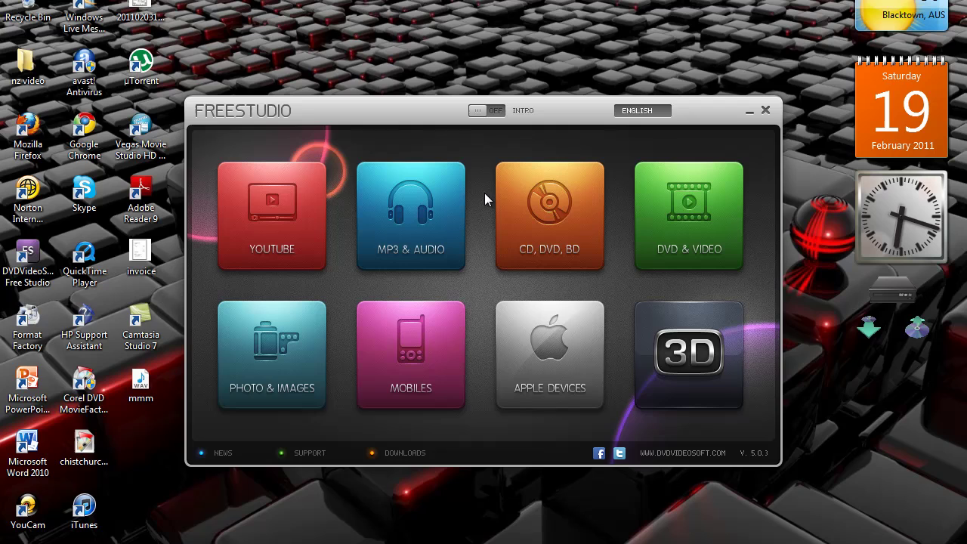
click(541, 249)
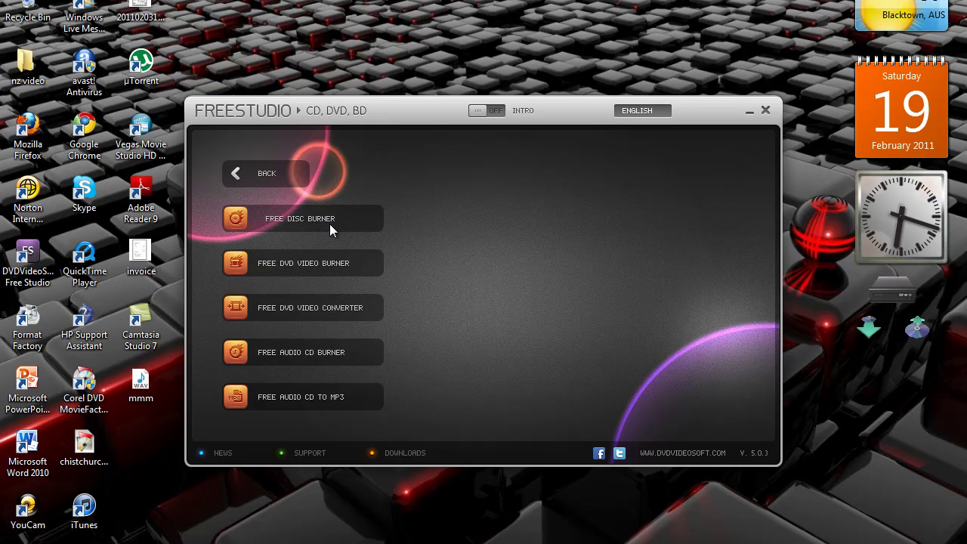
click(270, 167)
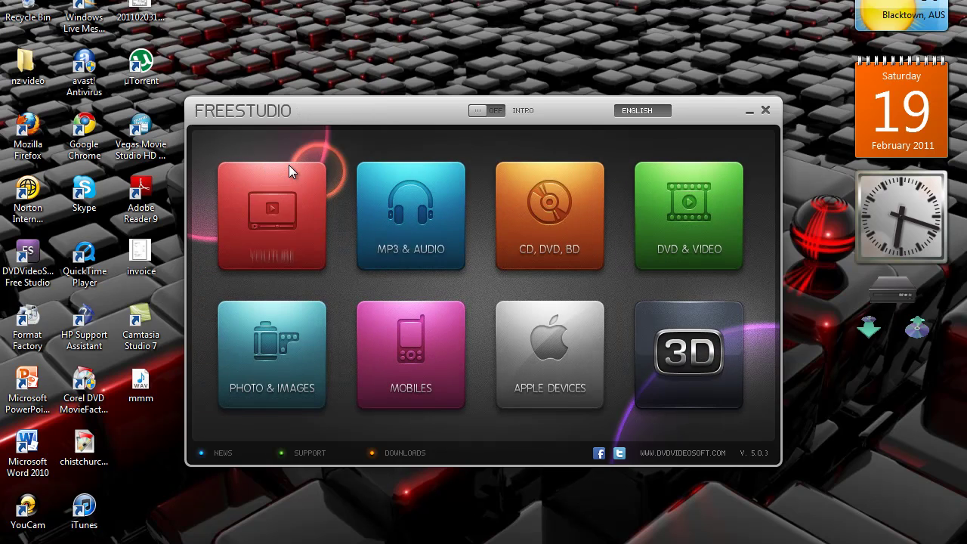
click(673, 221)
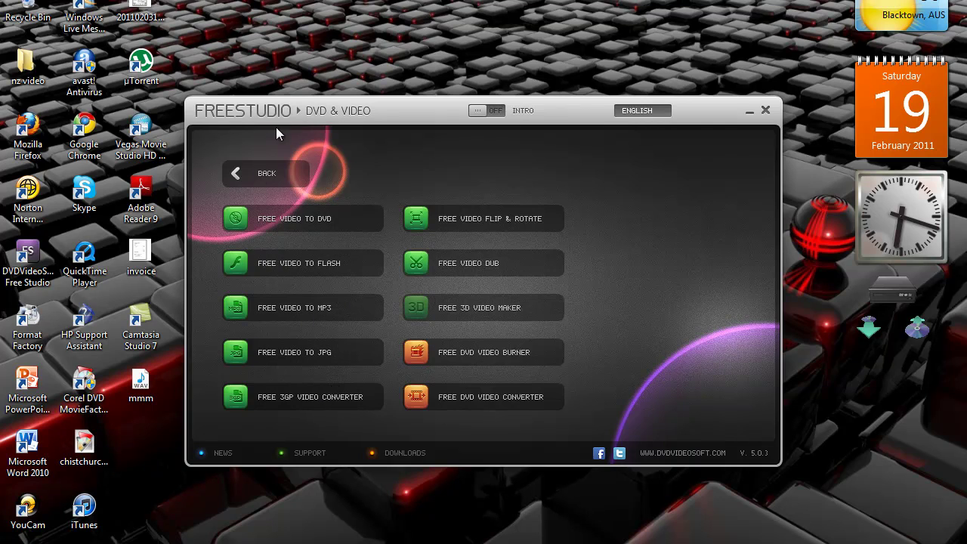
click(272, 172)
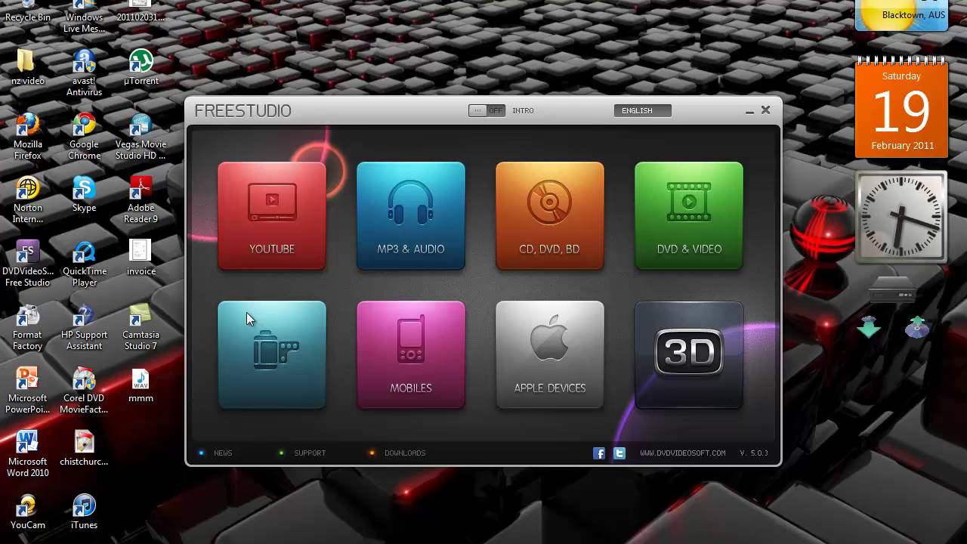
Browse the Photo & Images, Mobiles, Apple Devices and 3D categories, returning to the main grid each time
click(254, 321)
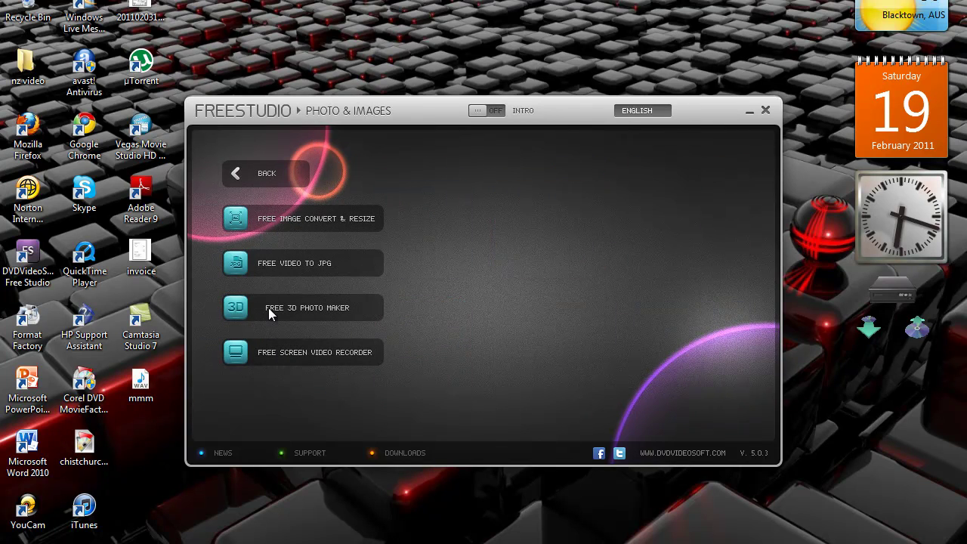
click(258, 177)
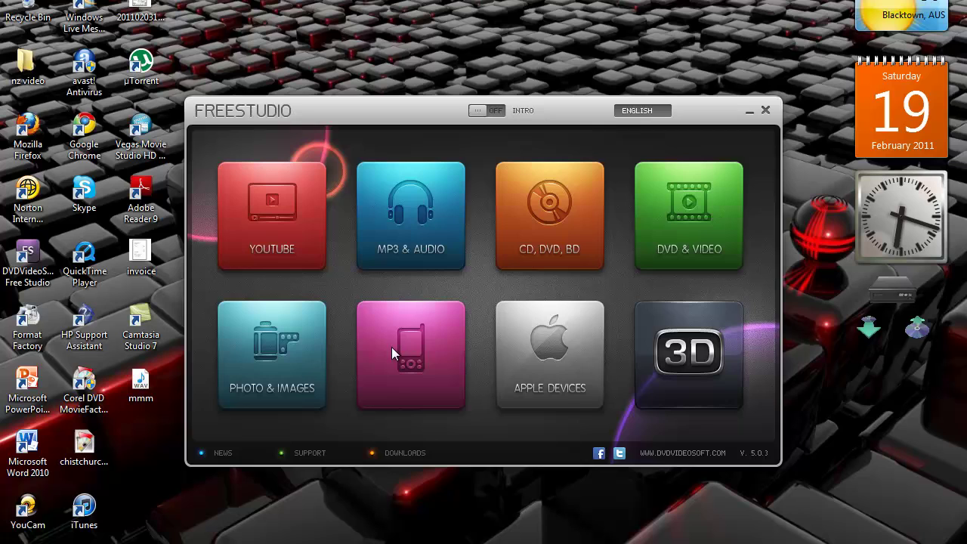
click(453, 342)
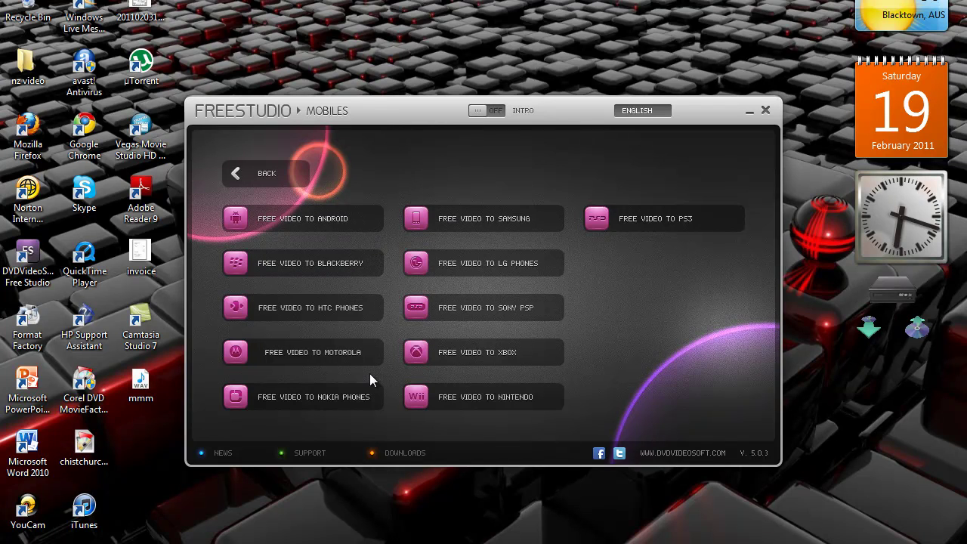
click(286, 166)
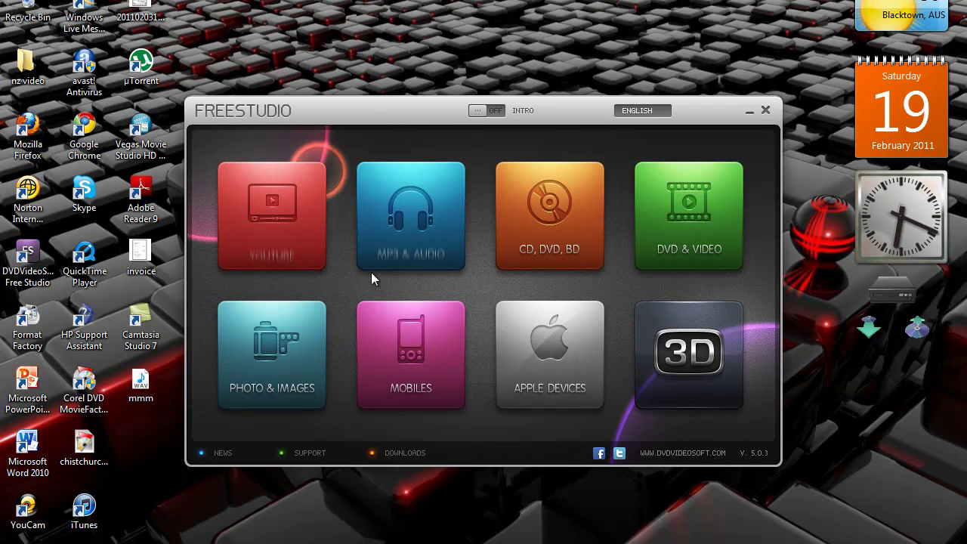
click(524, 319)
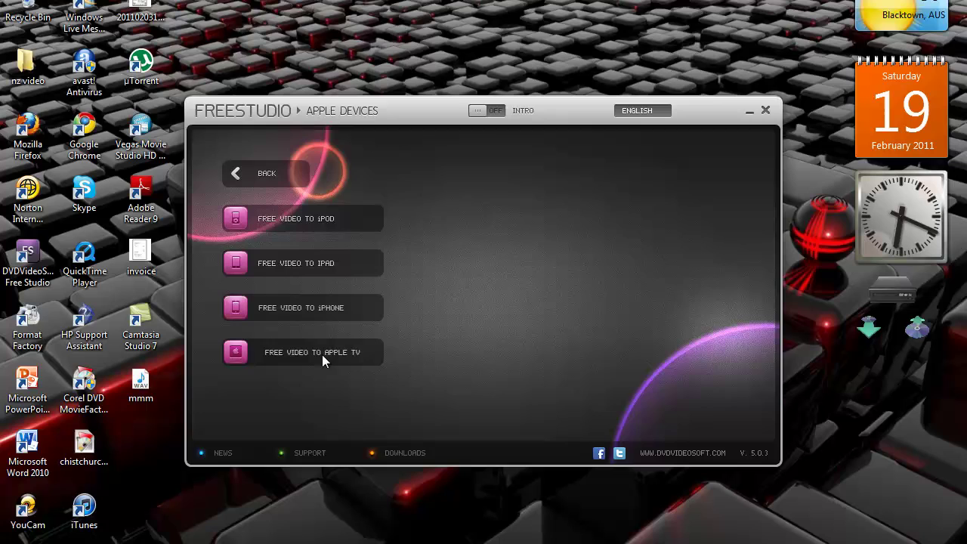
click(289, 172)
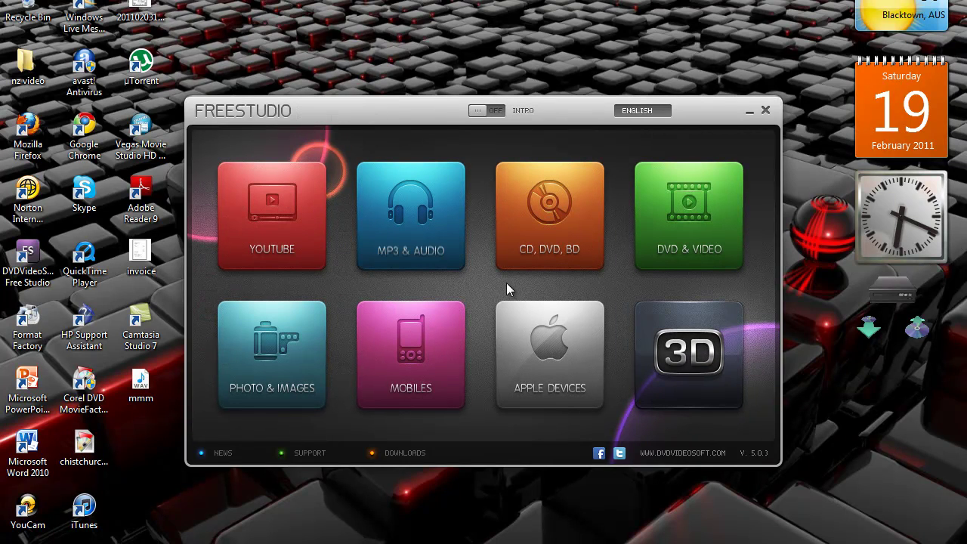
click(672, 331)
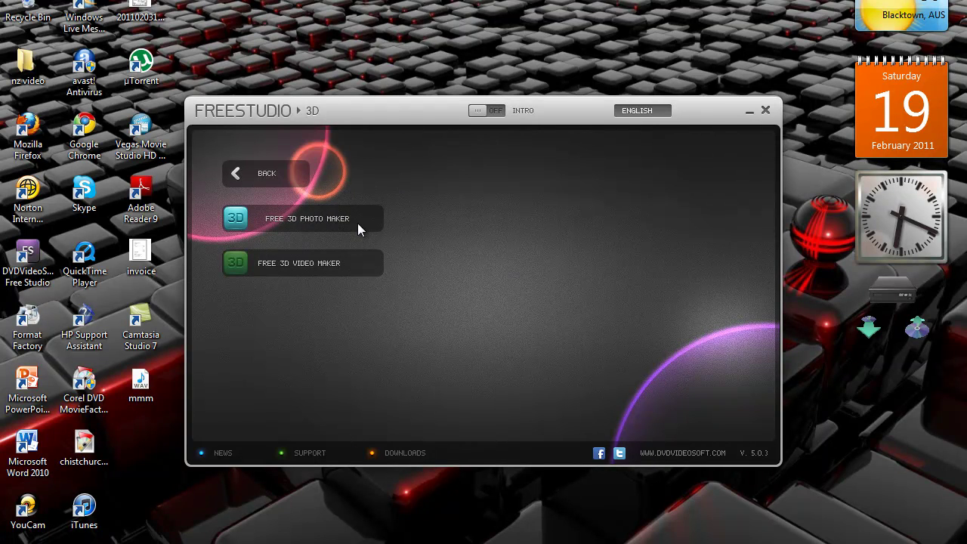
click(279, 173)
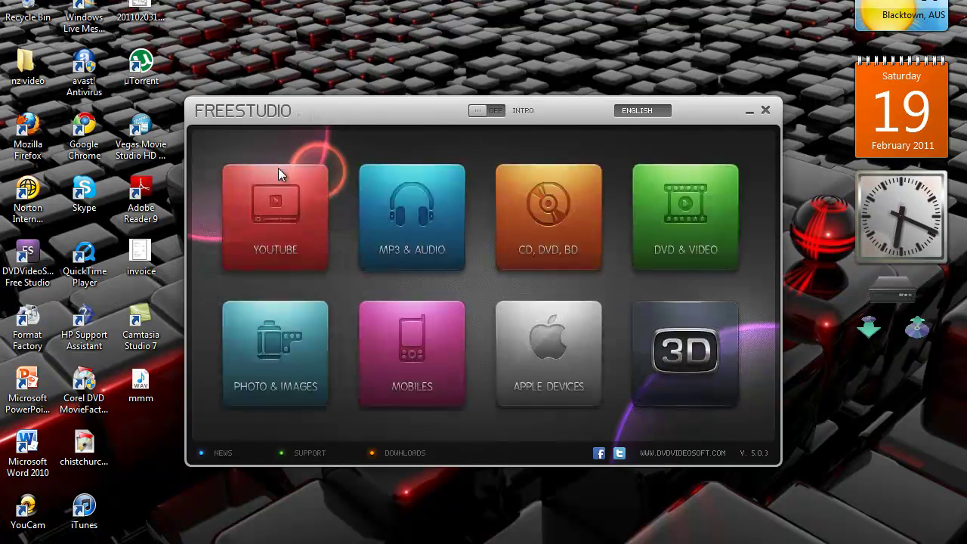
Minimize Free Studio, search Google for 'dvd videosoft', and open the DVDVideoSoft.com result
click(750, 108)
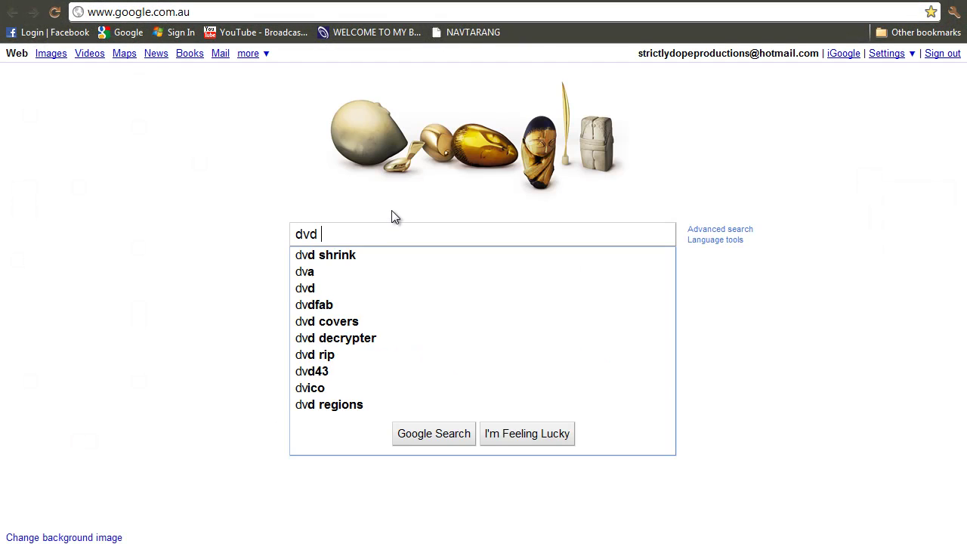
text( videosoft)
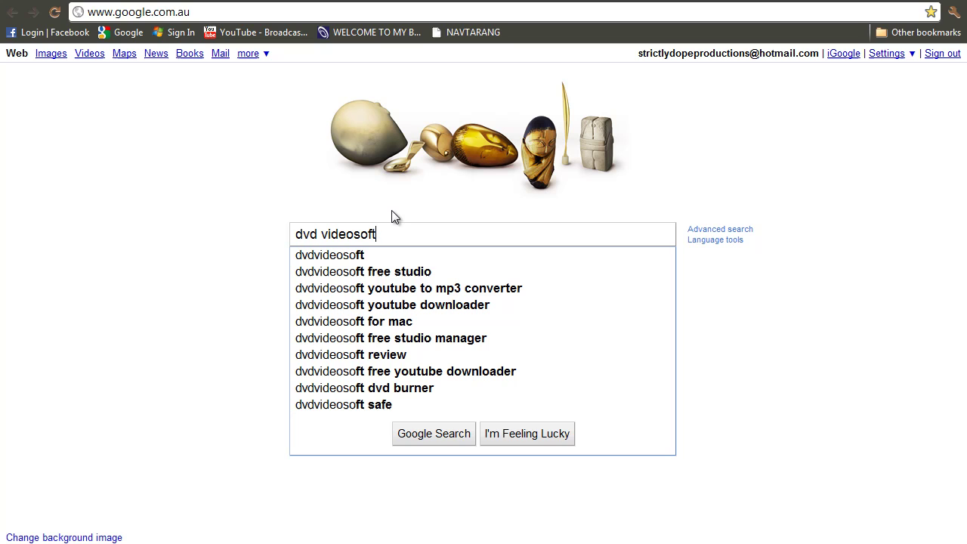
key(Return)
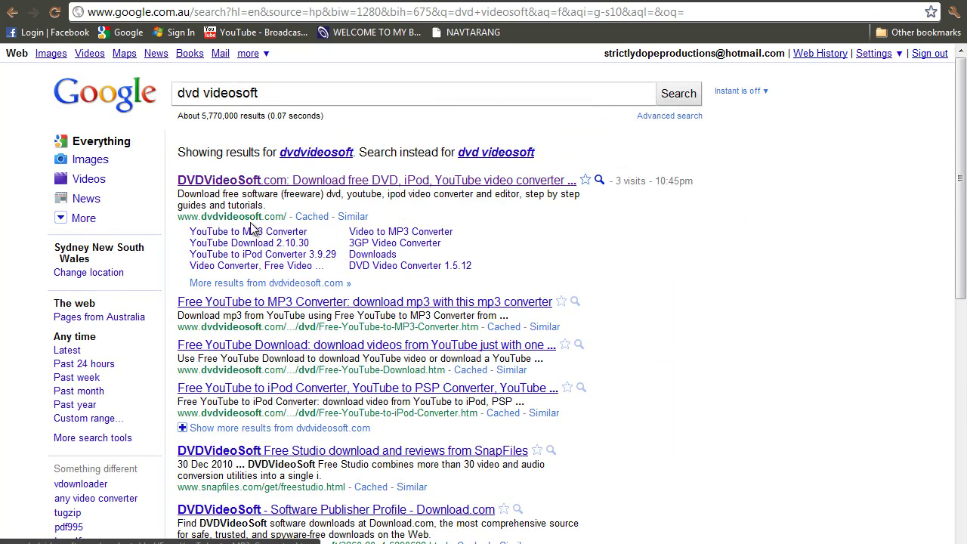
click(326, 185)
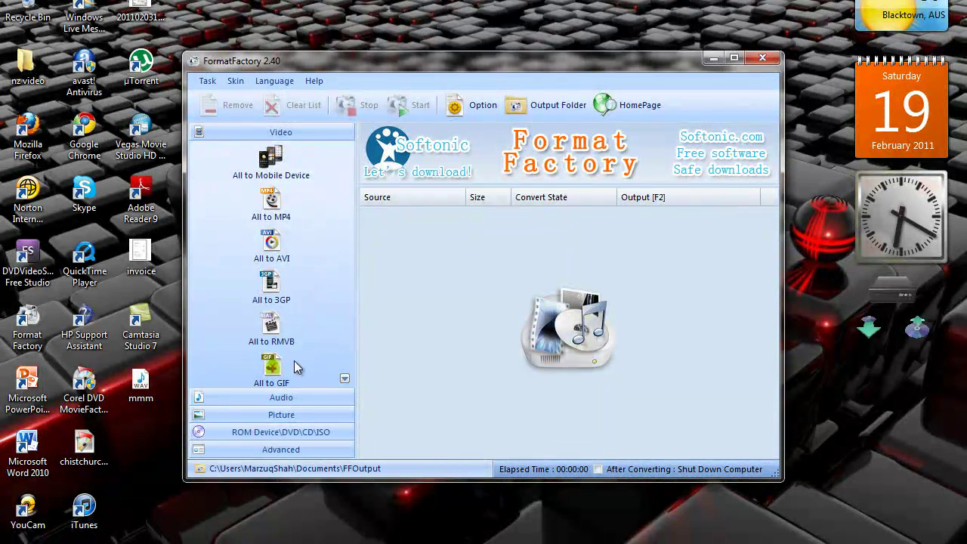
Scroll Format Factory's Video list down to All to SWF, then expand the Audio category
click(344, 377)
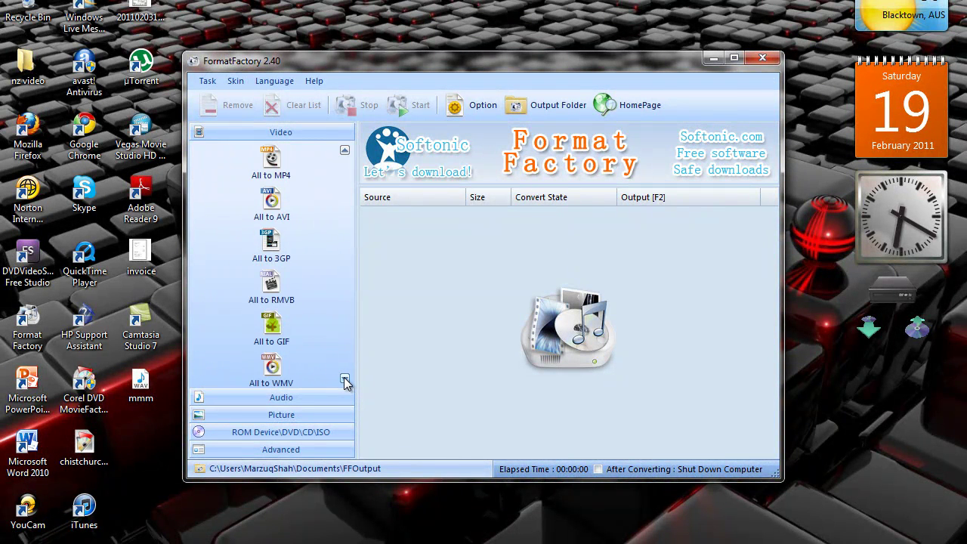
click(344, 377)
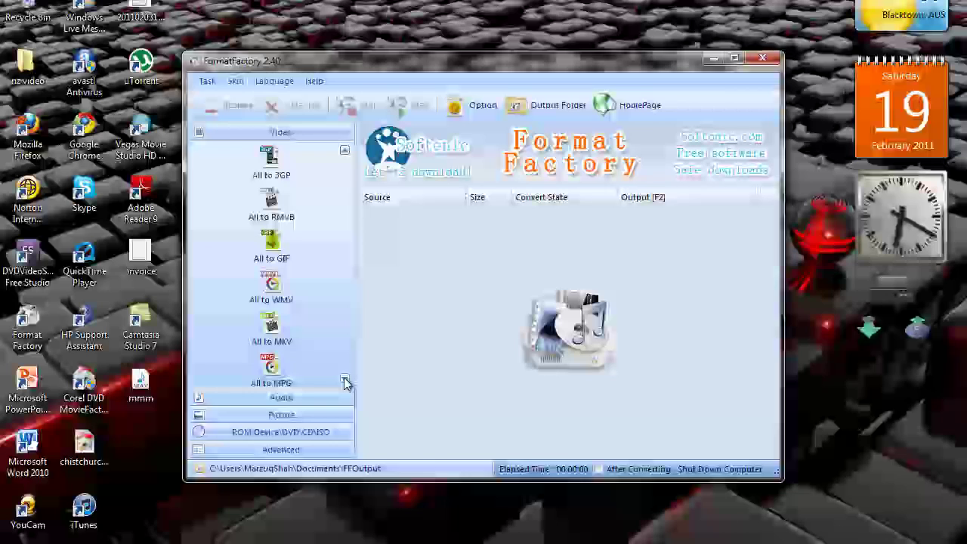
click(344, 377)
click(343, 377)
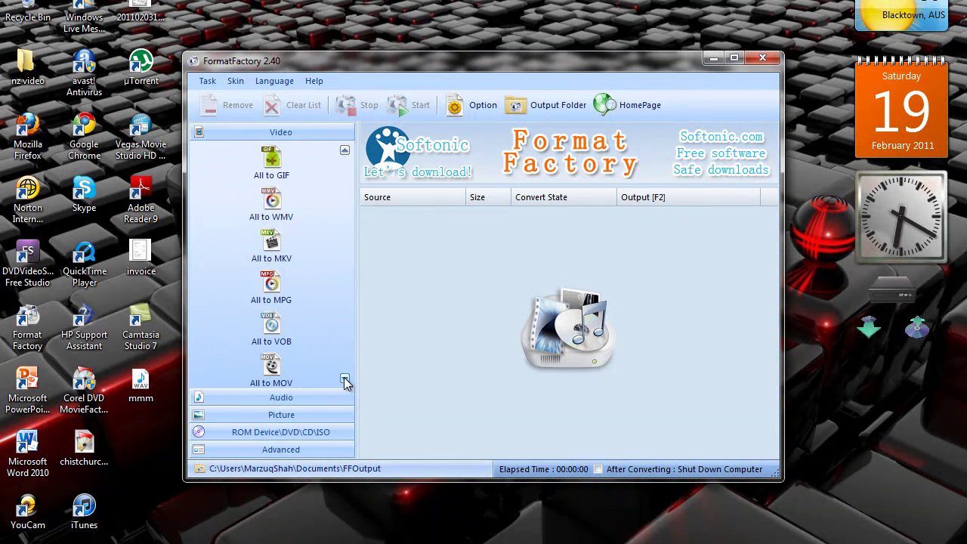
click(344, 379)
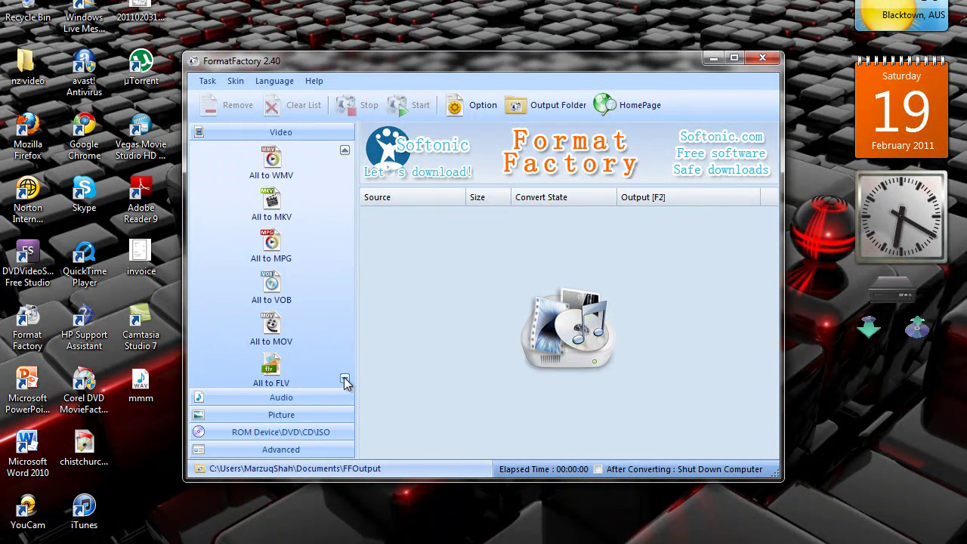
click(344, 379)
click(344, 380)
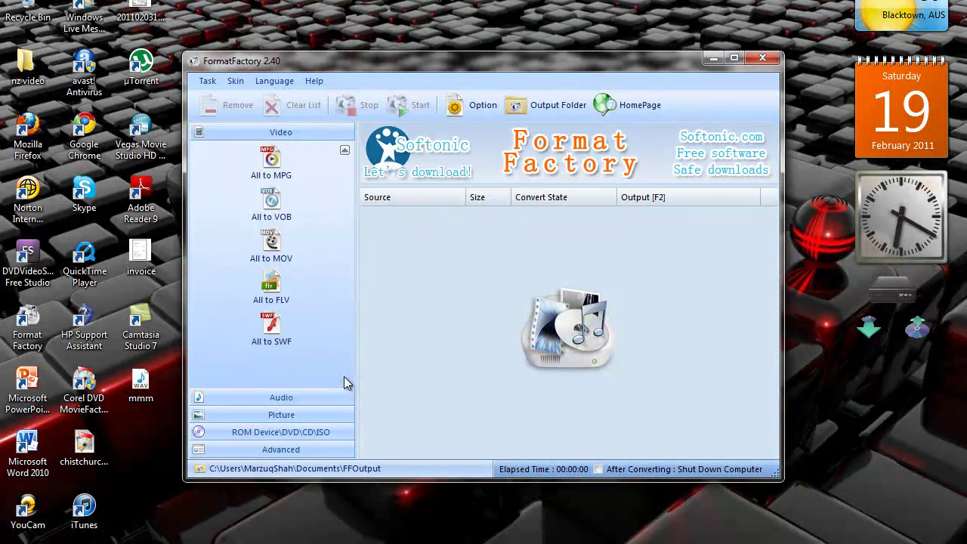
click(317, 398)
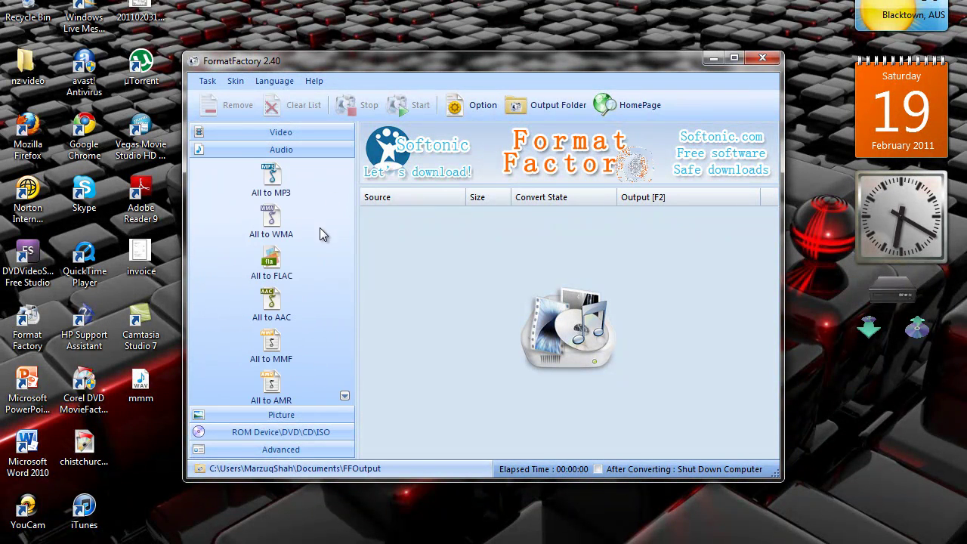
Scroll the Audio list down to All to M4R, then expand the Picture category
click(345, 396)
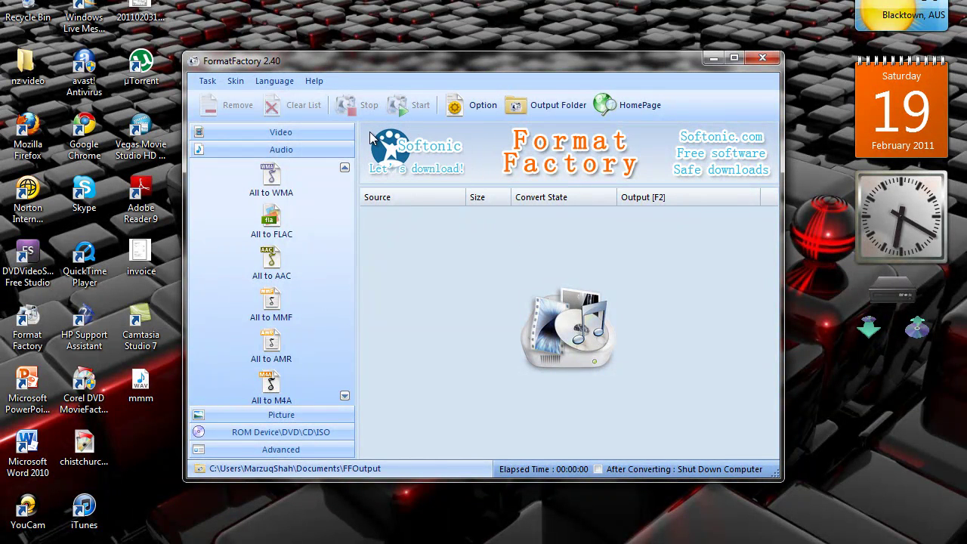
click(344, 397)
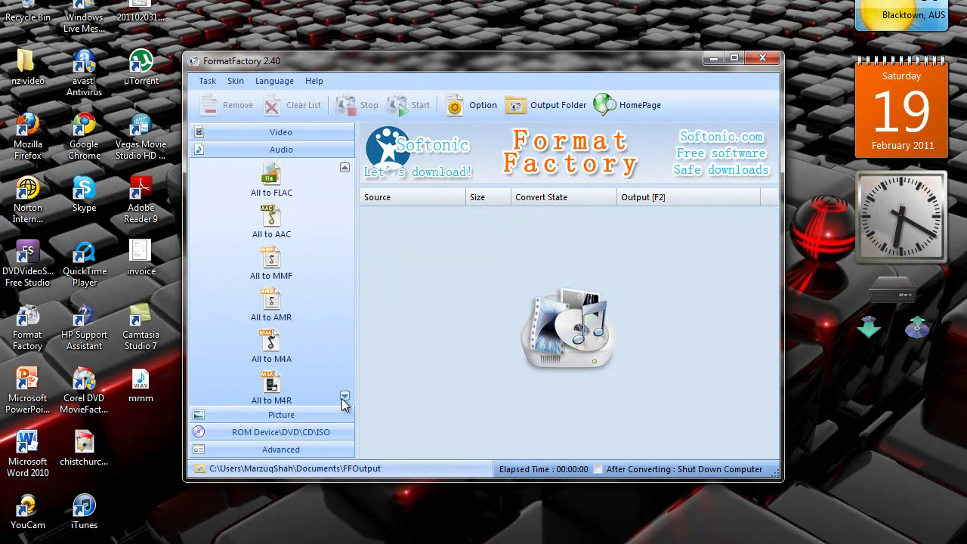
click(345, 397)
click(302, 417)
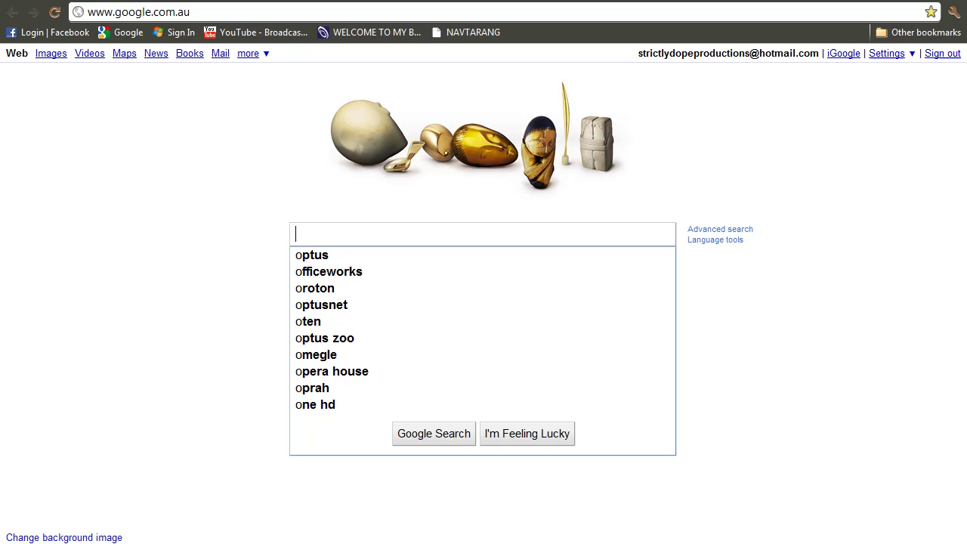
Search Google for 'format factory' and open the formatoz.com result
text(format )
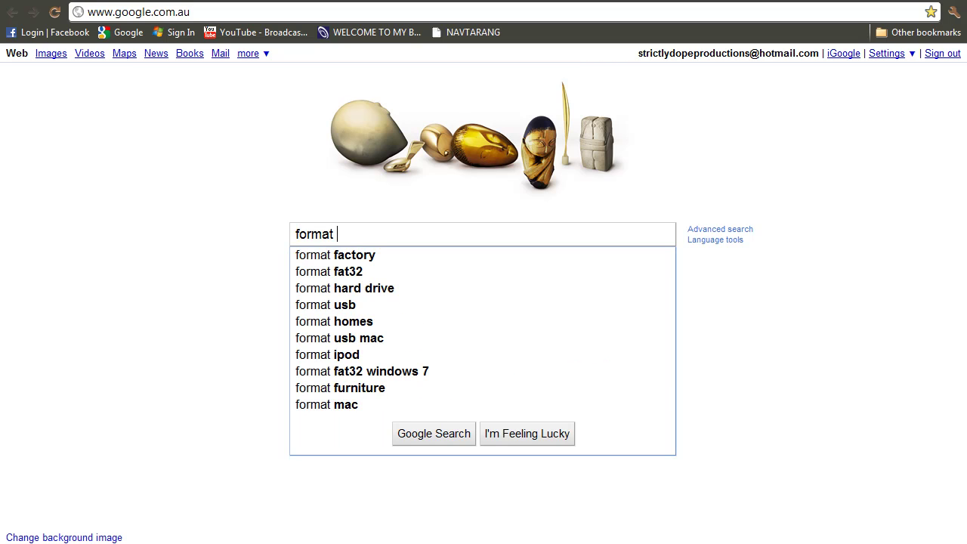
text(factory)
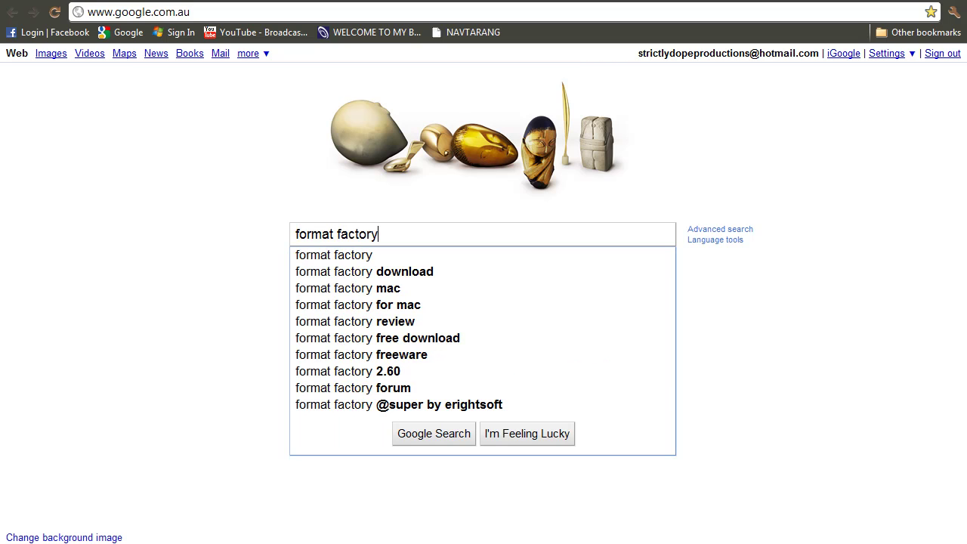
key(Return)
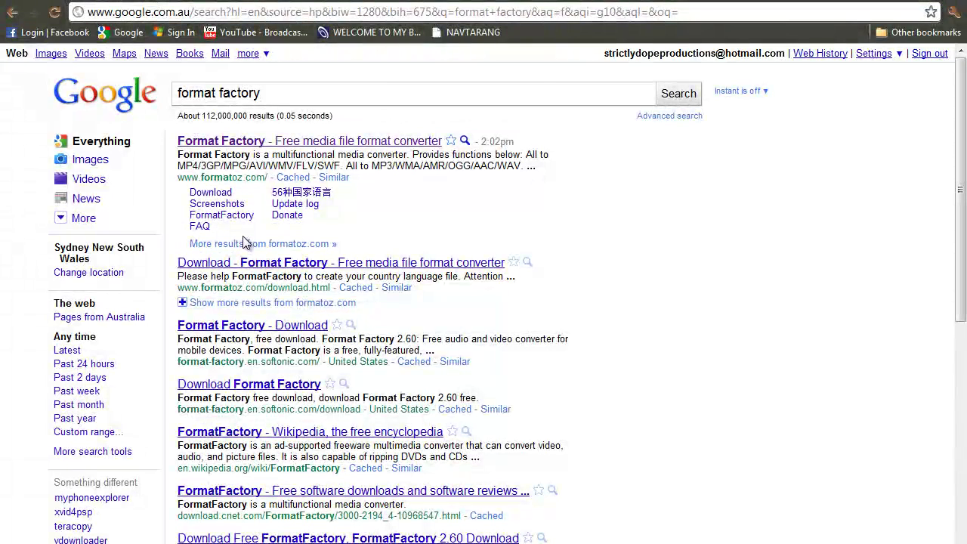
click(318, 143)
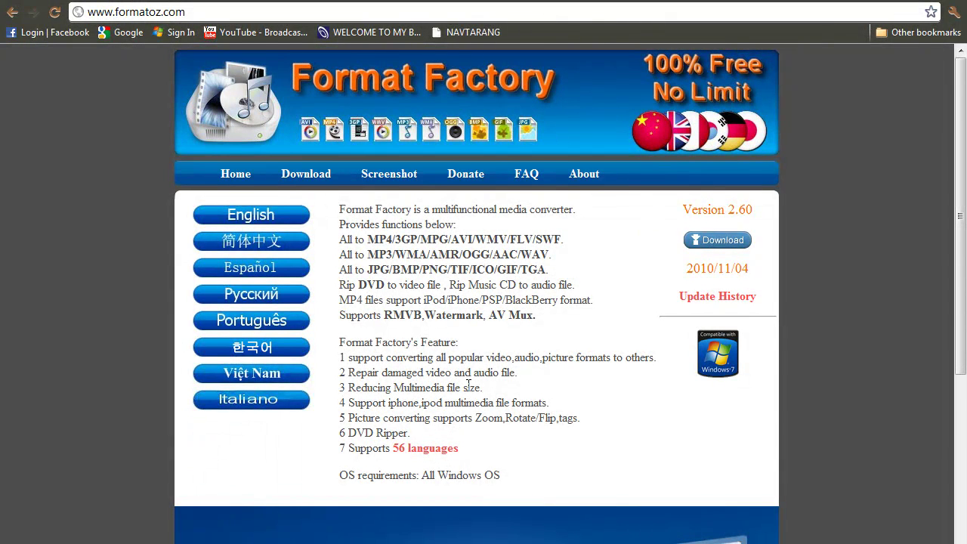
Scroll down the formatoz.com page to its feature list and back to the top
scroll(468, 384, down, 1)
scroll(469, 384, down, 3)
scroll(468, 384, up, 1)
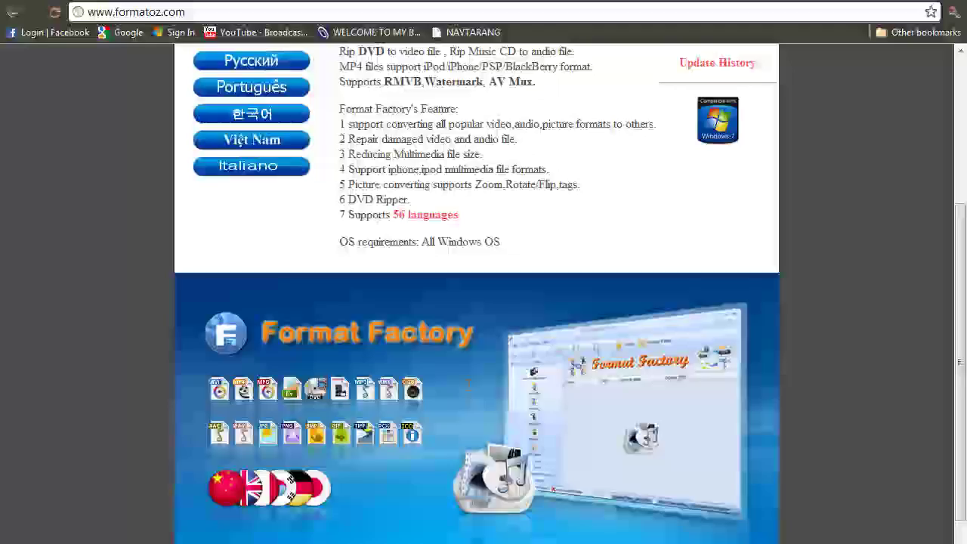
scroll(468, 383, up, 2)
scroll(469, 383, up, 1)
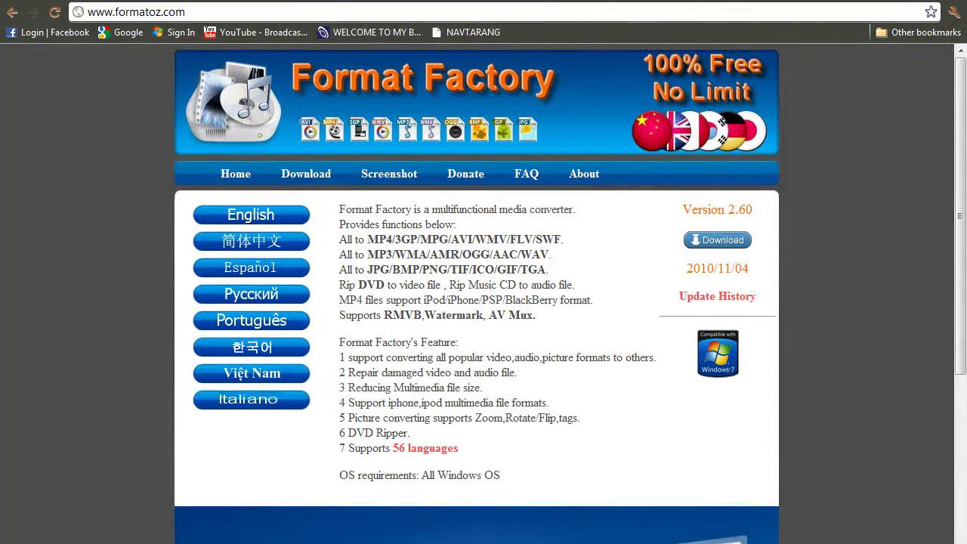